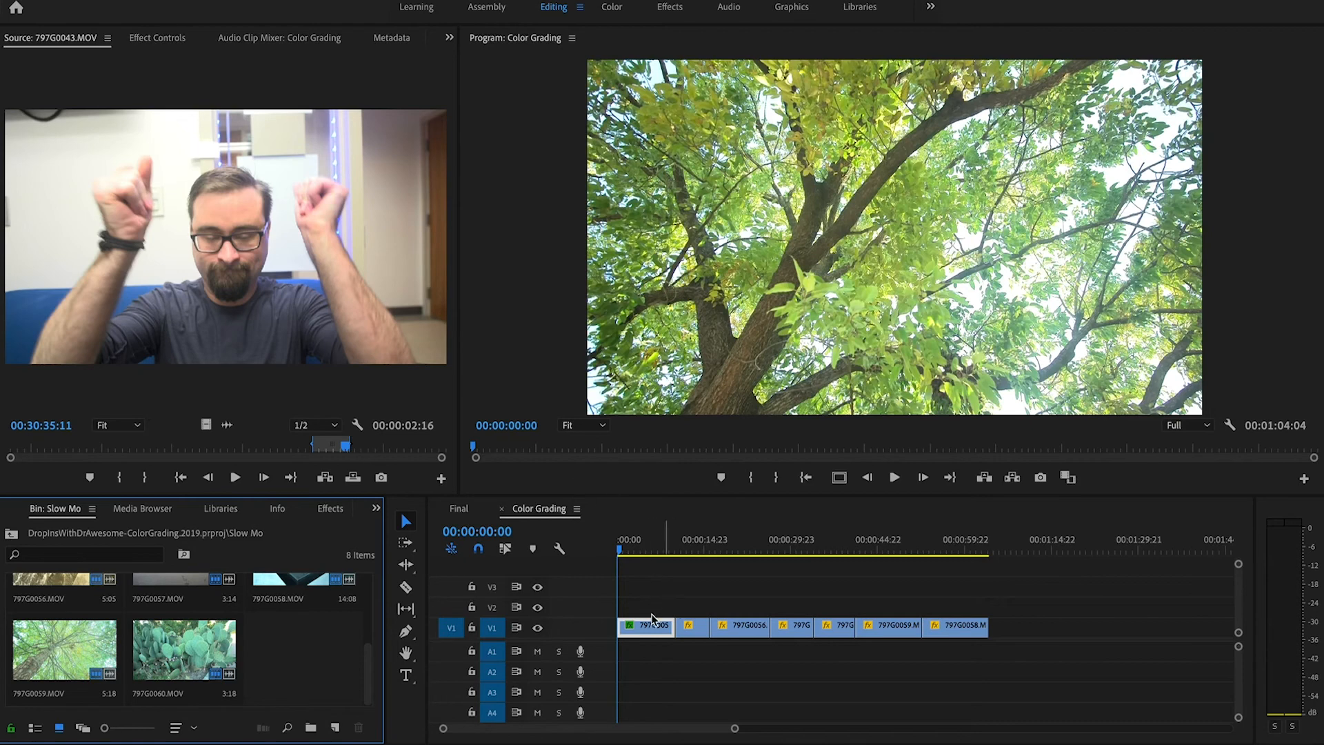
Create a 1920 × 1080, 23.976 fps adjustment layer and place it on V2 so it spans all the clips in the sequence
click(628, 551)
drag(631, 558, 753, 562)
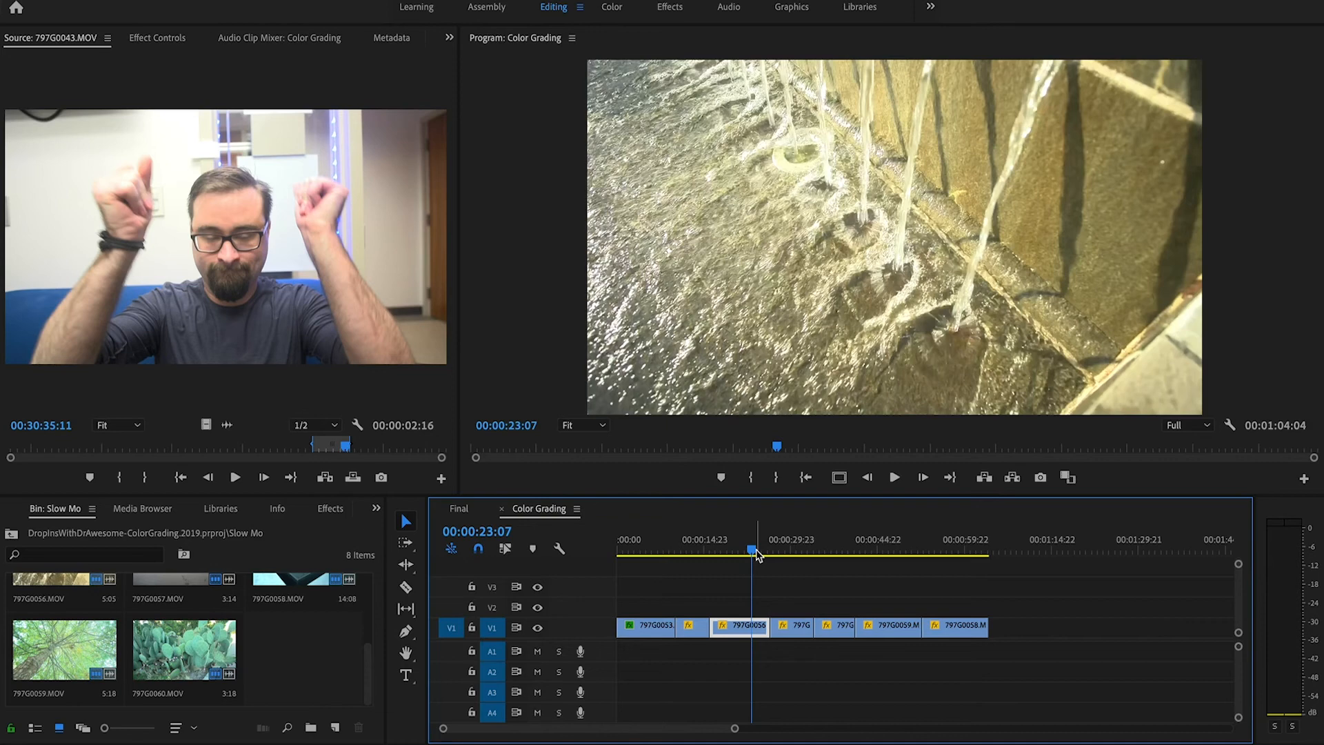
drag(756, 555, 666, 554)
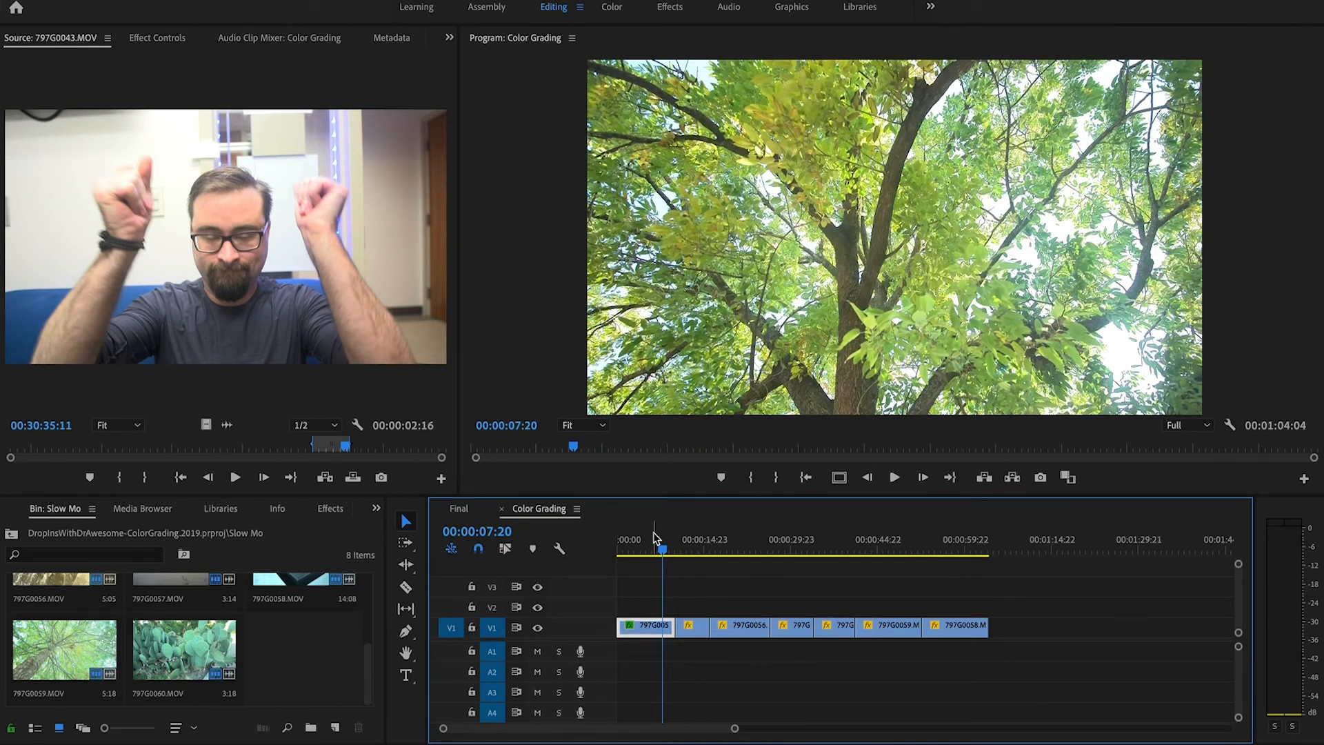
click(335, 729)
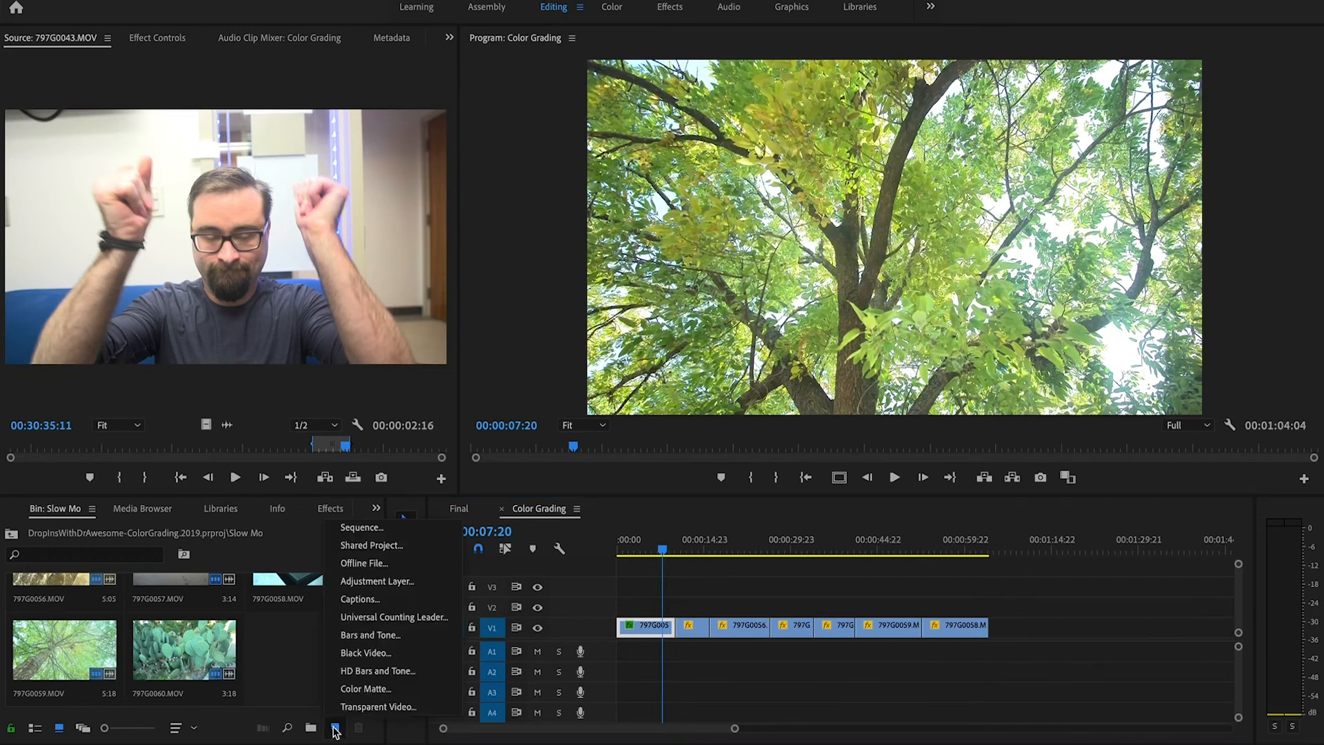
click(370, 582)
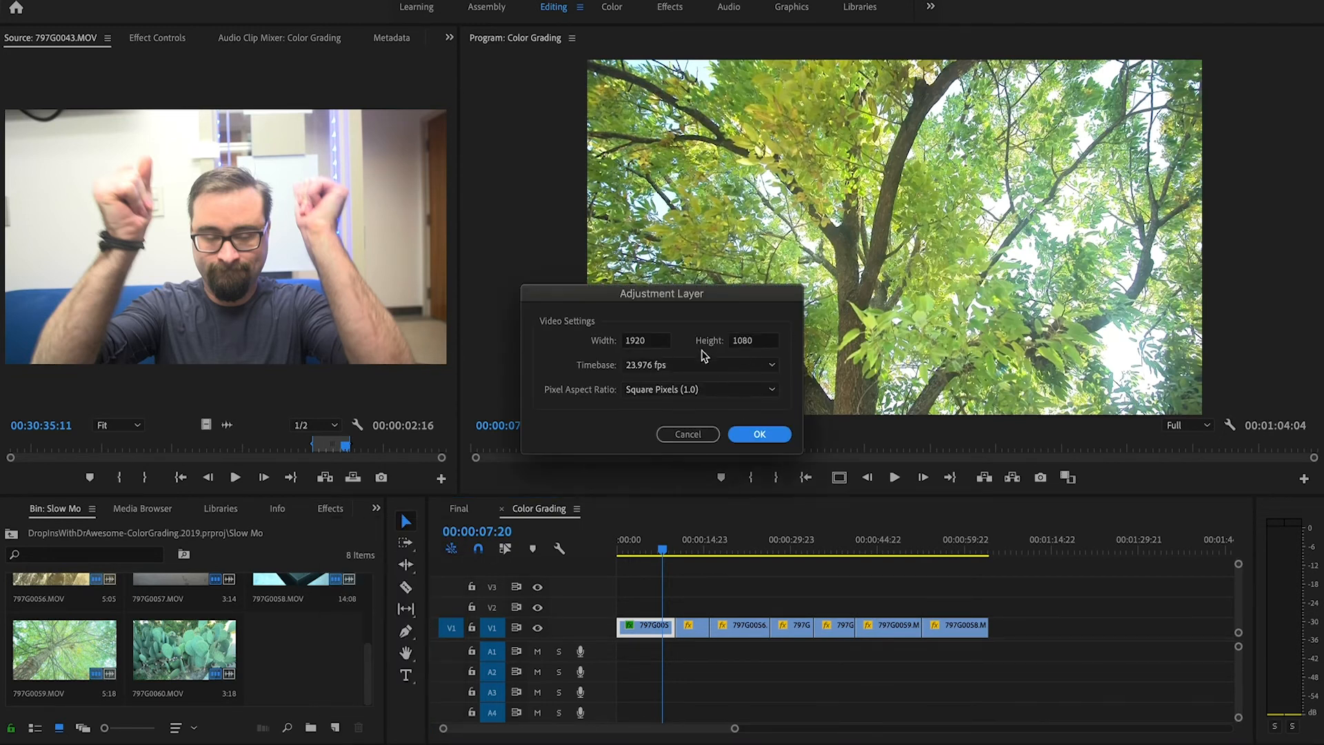
click(767, 434)
drag(322, 666, 988, 610)
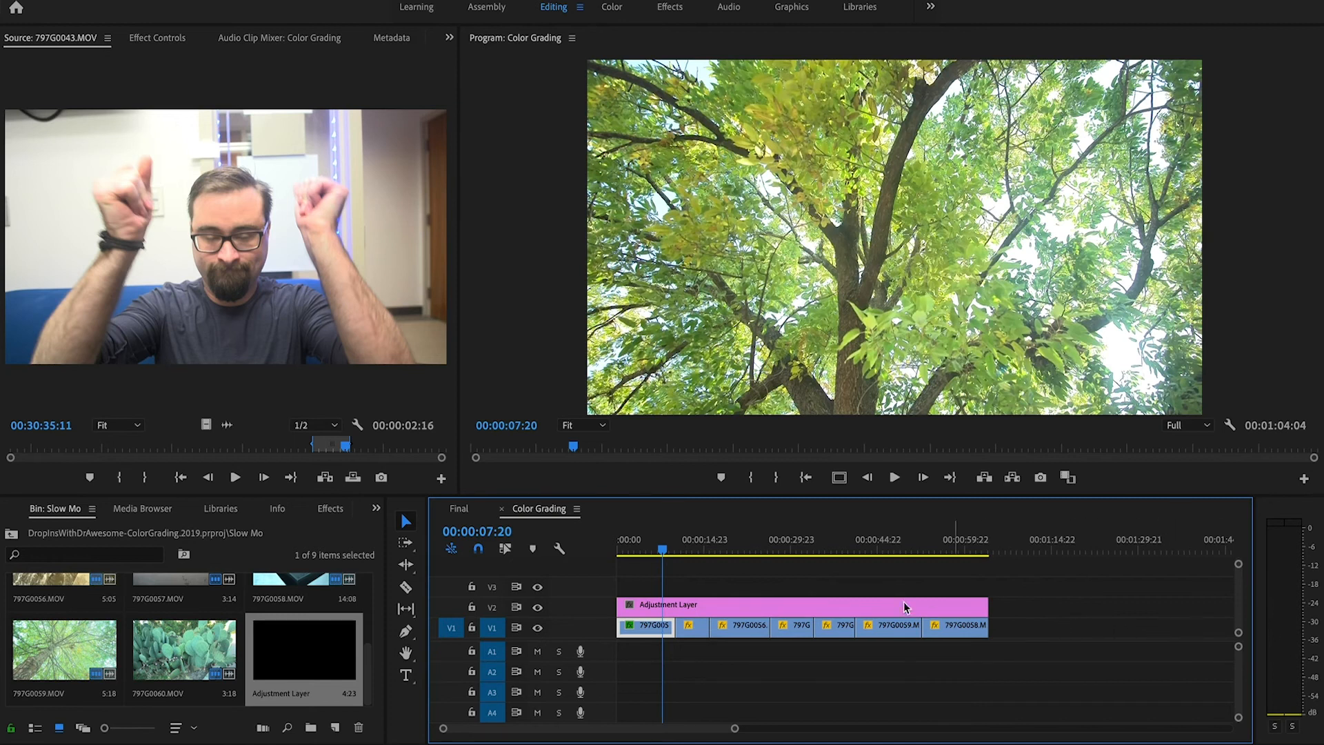
Select the adjustment layer, switch to the Color workspace and show the Lumetri Basic Correction controls
click(729, 608)
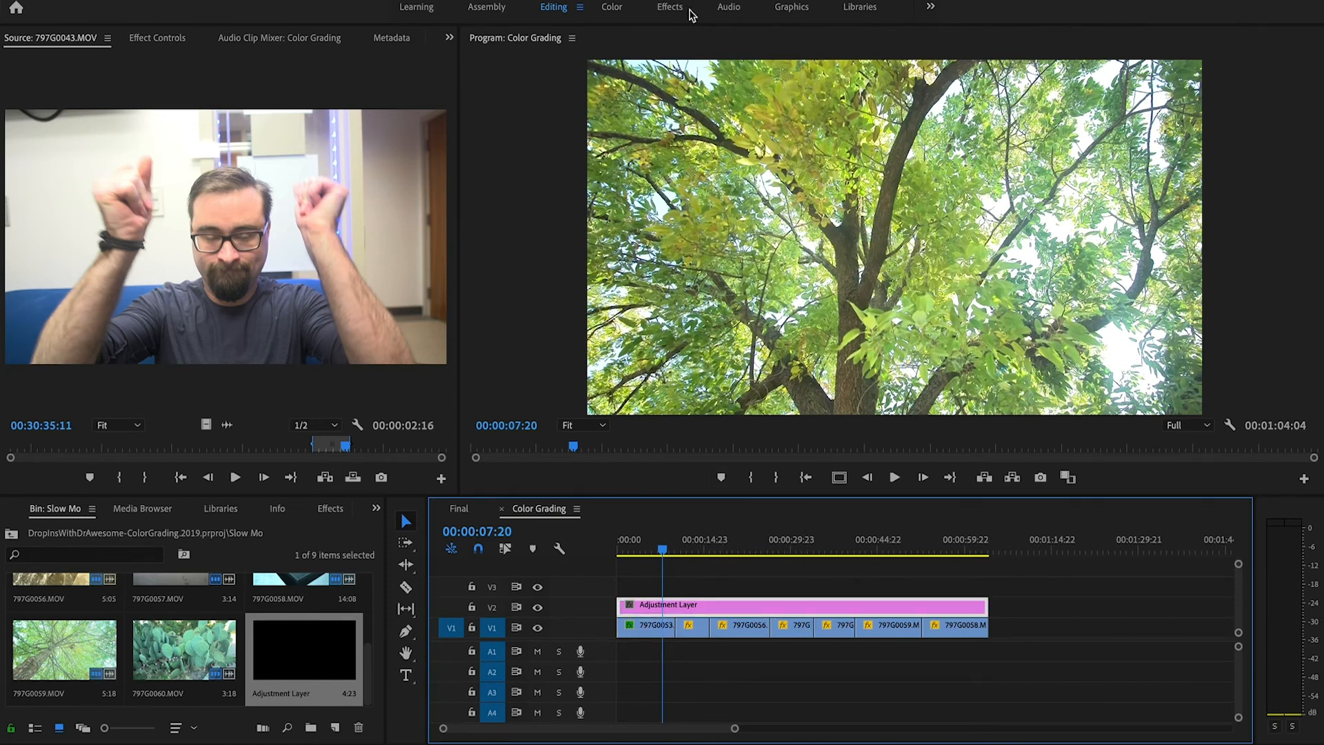
click(610, 9)
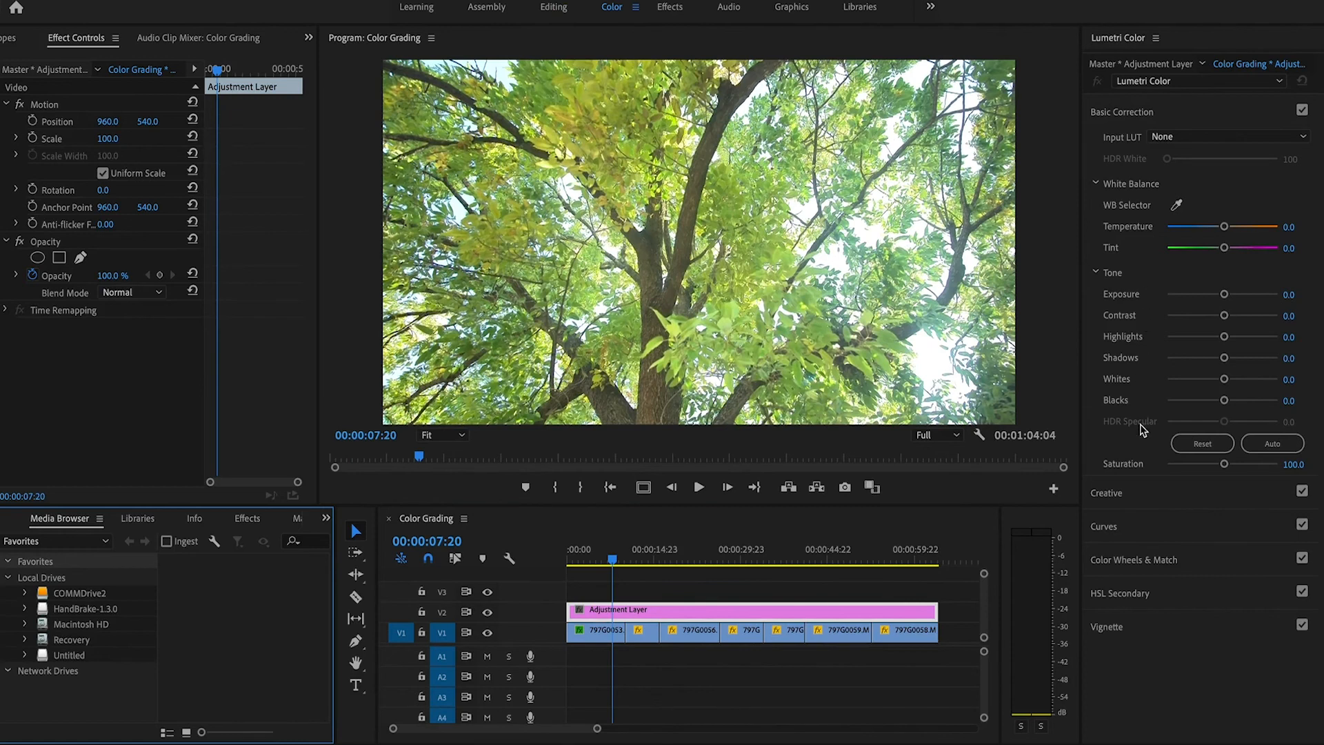
click(1138, 497)
click(1137, 572)
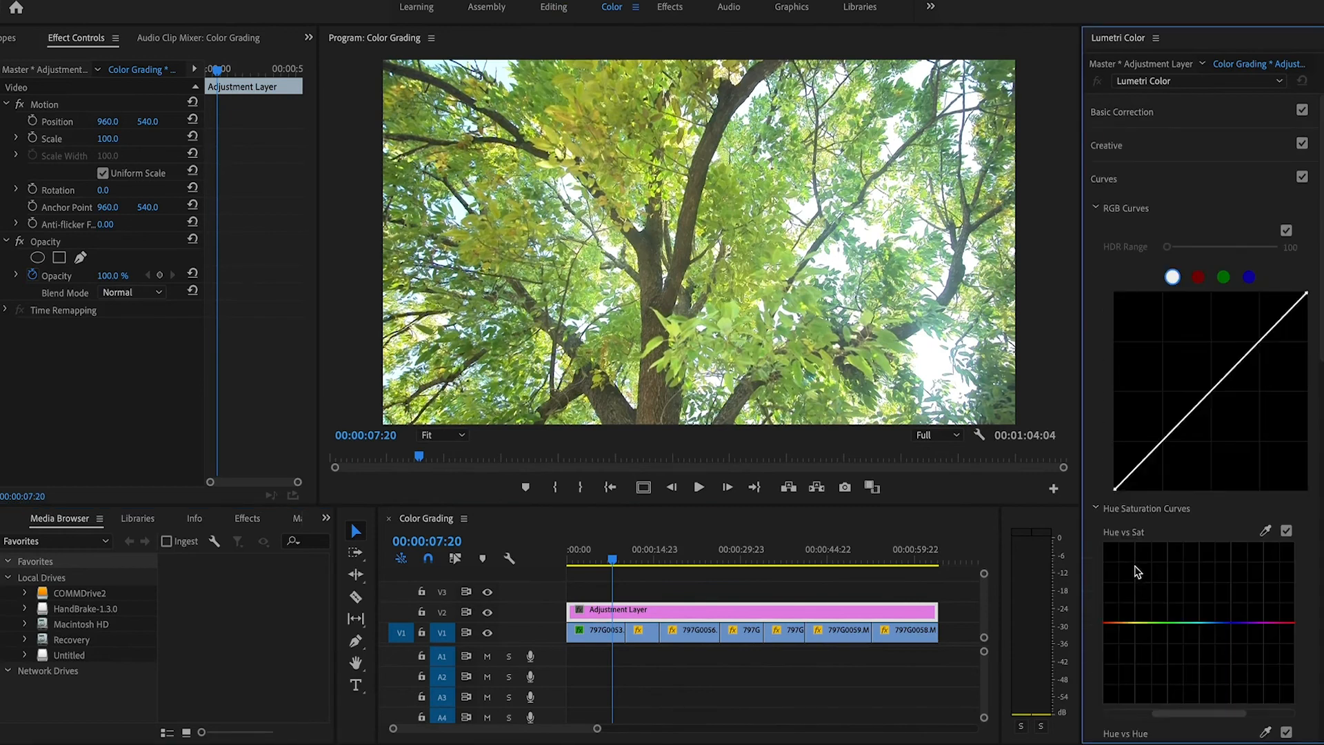
scroll(1141, 602, down, 5)
scroll(1153, 656, up, 5)
click(1122, 116)
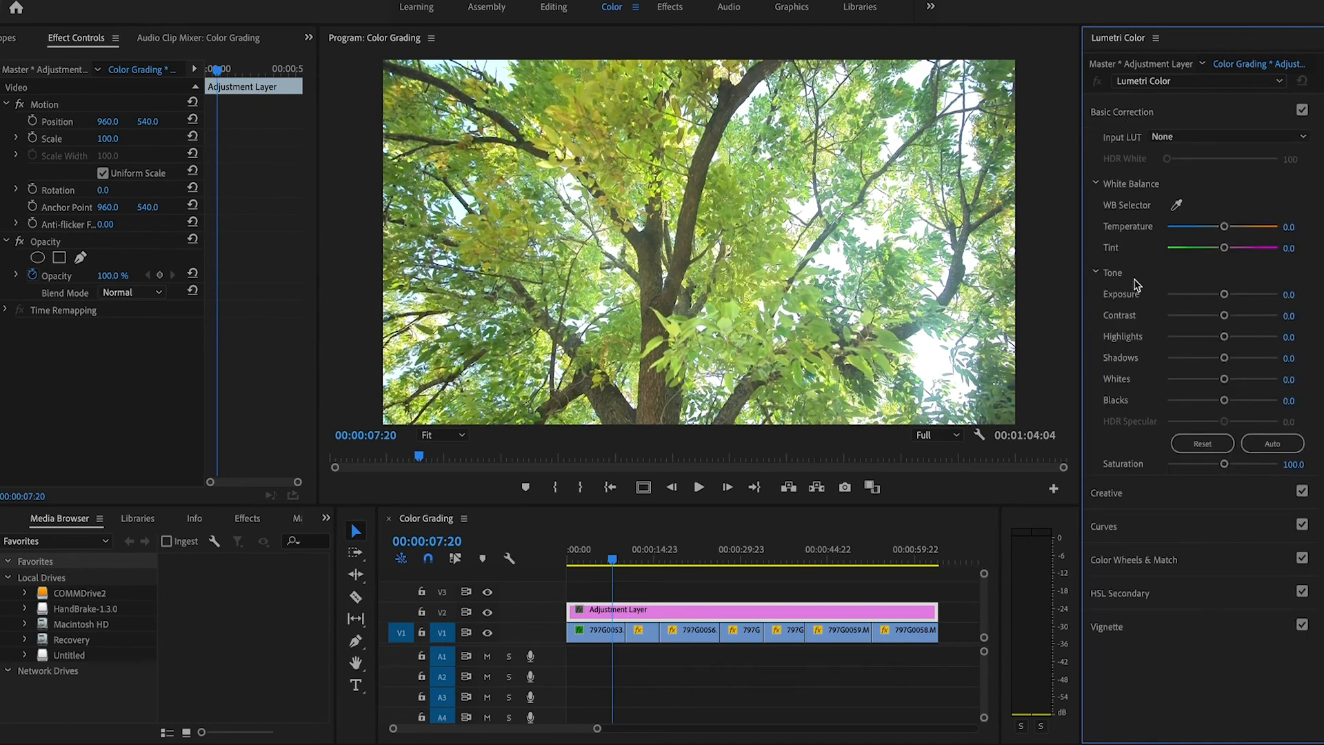
Set the adjustment layer's exposure to -0.3 and contrast to 25
mouse_move(614, 559)
mouse_down()
mouse_move(836, 564)
mouse_move(618, 572)
mouse_up()
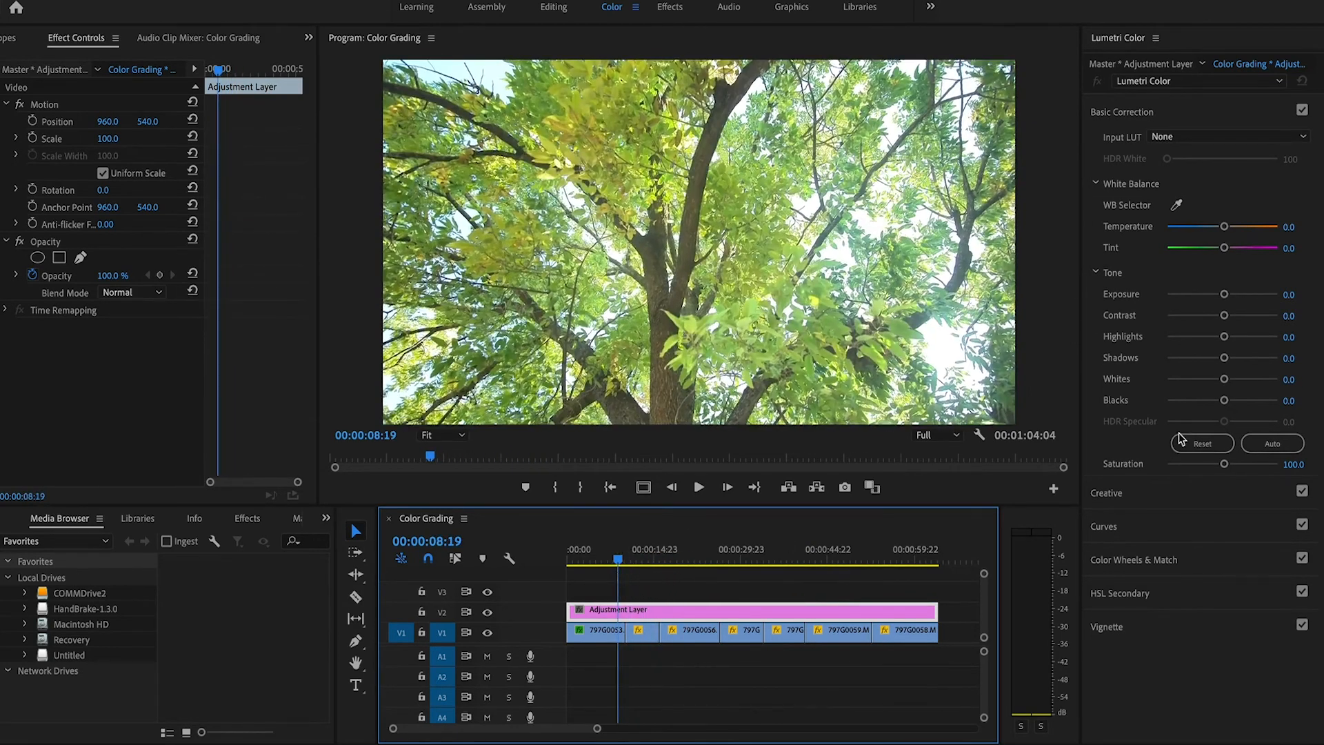
click(1288, 297)
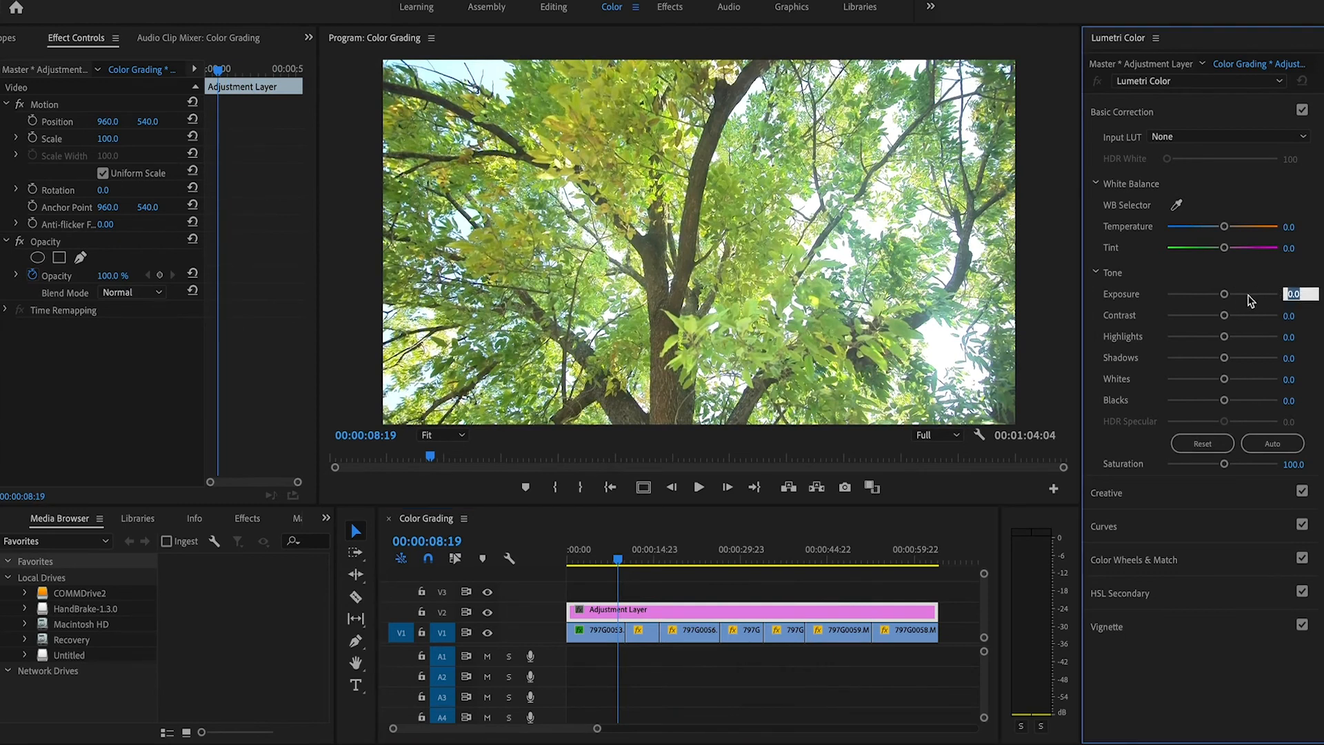
text(-.3)
key(Return)
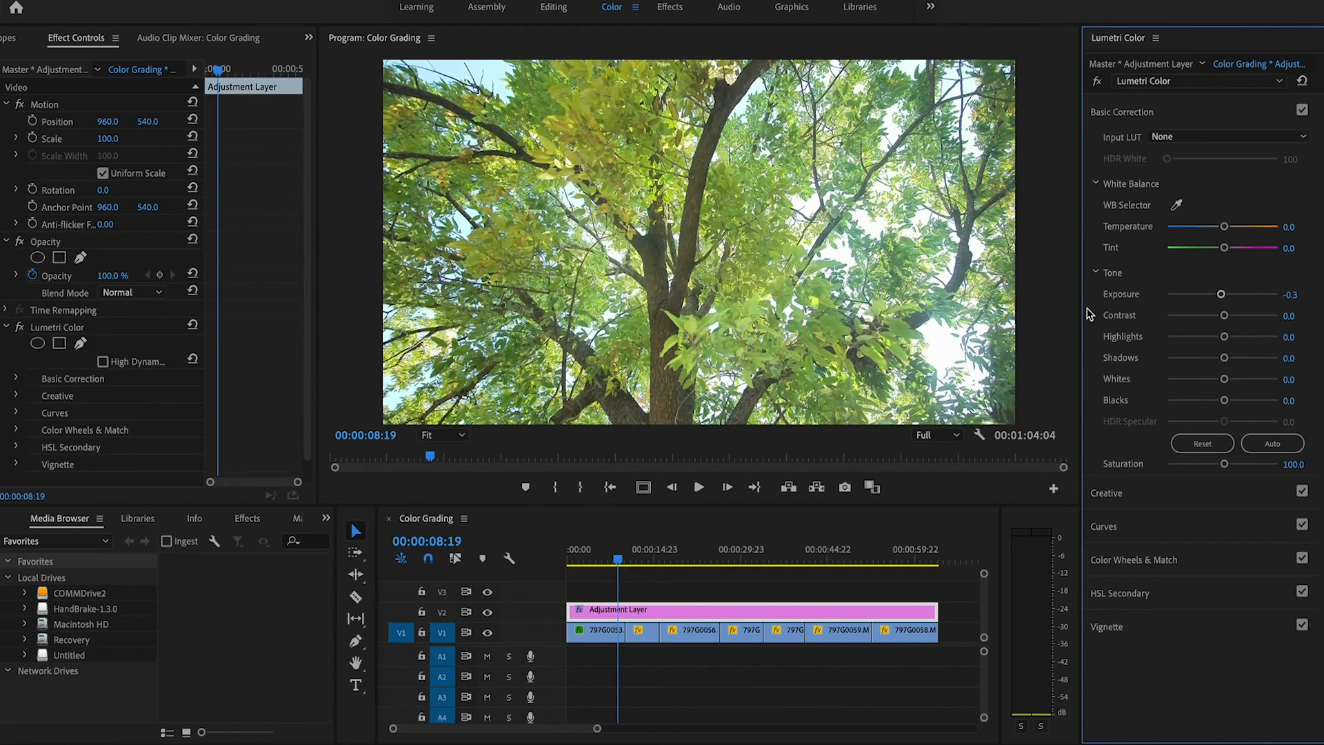
click(1290, 316)
text(25)
click(1289, 357)
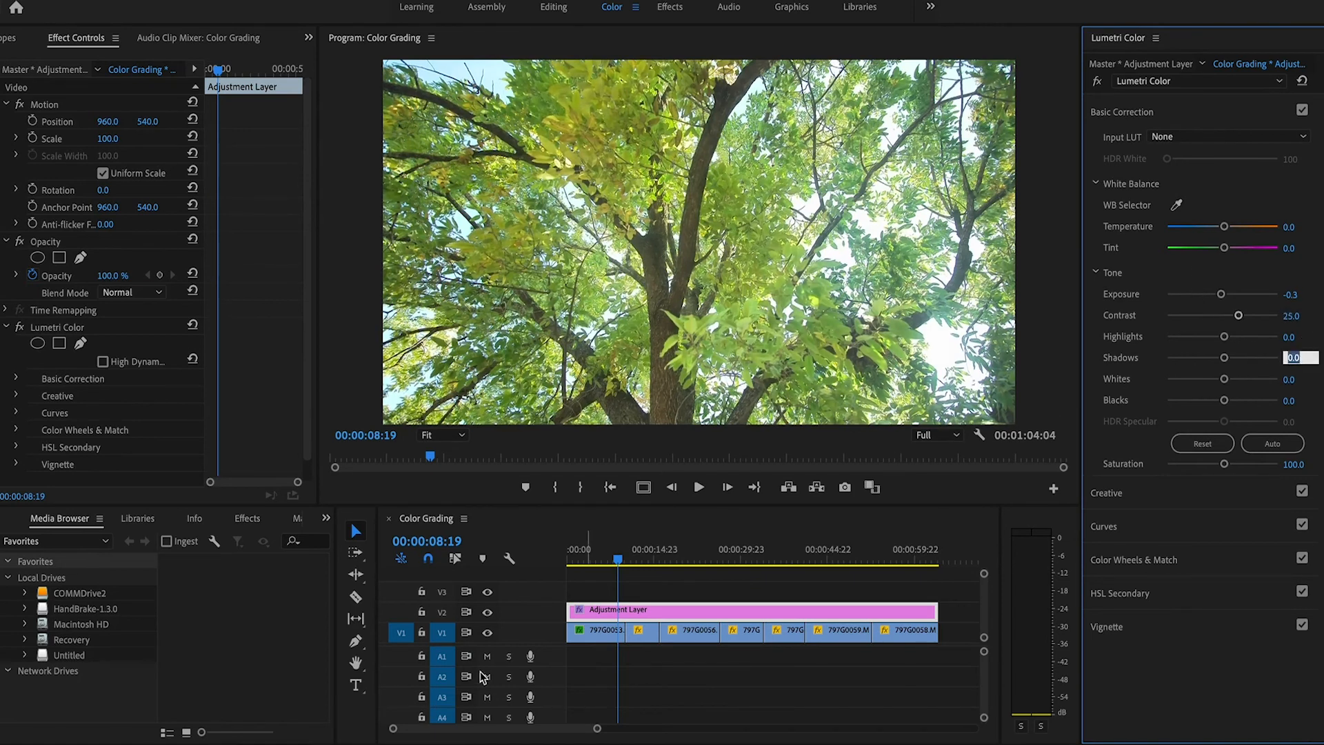
Toggle the visibility of track V2 to compare the tree clip with and without the exposure and contrast correction
click(487, 614)
click(487, 615)
click(488, 614)
click(488, 614)
click(487, 614)
click(488, 614)
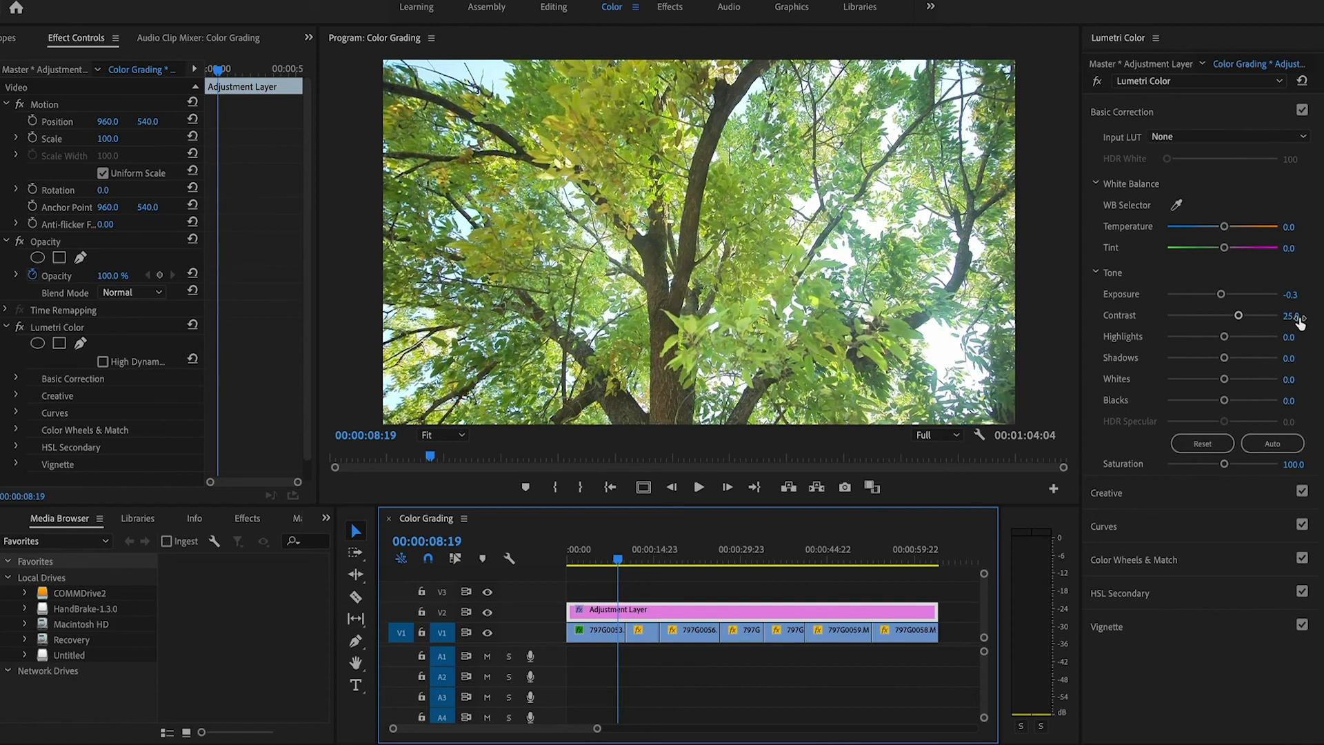
Set the adjustment layer's shadows to -25 and blacks to -20
click(1291, 358)
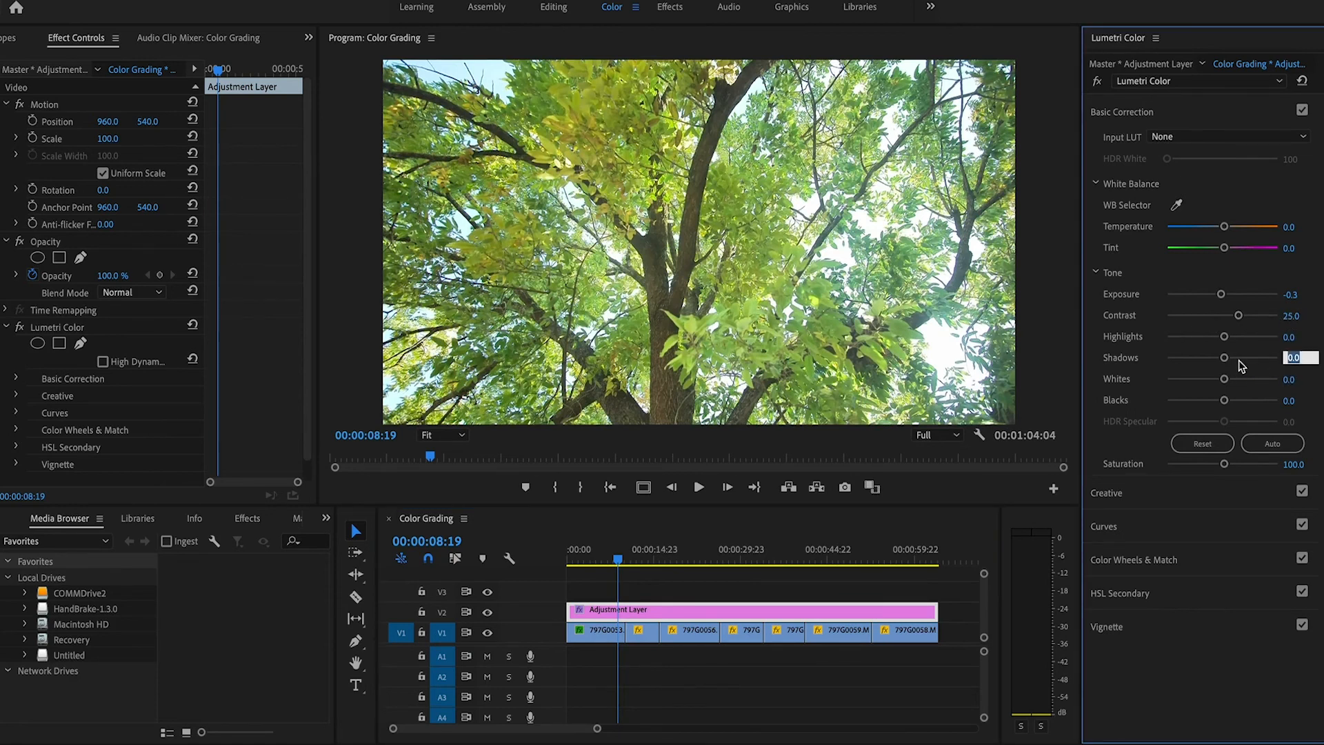
text(-25)
click(1289, 400)
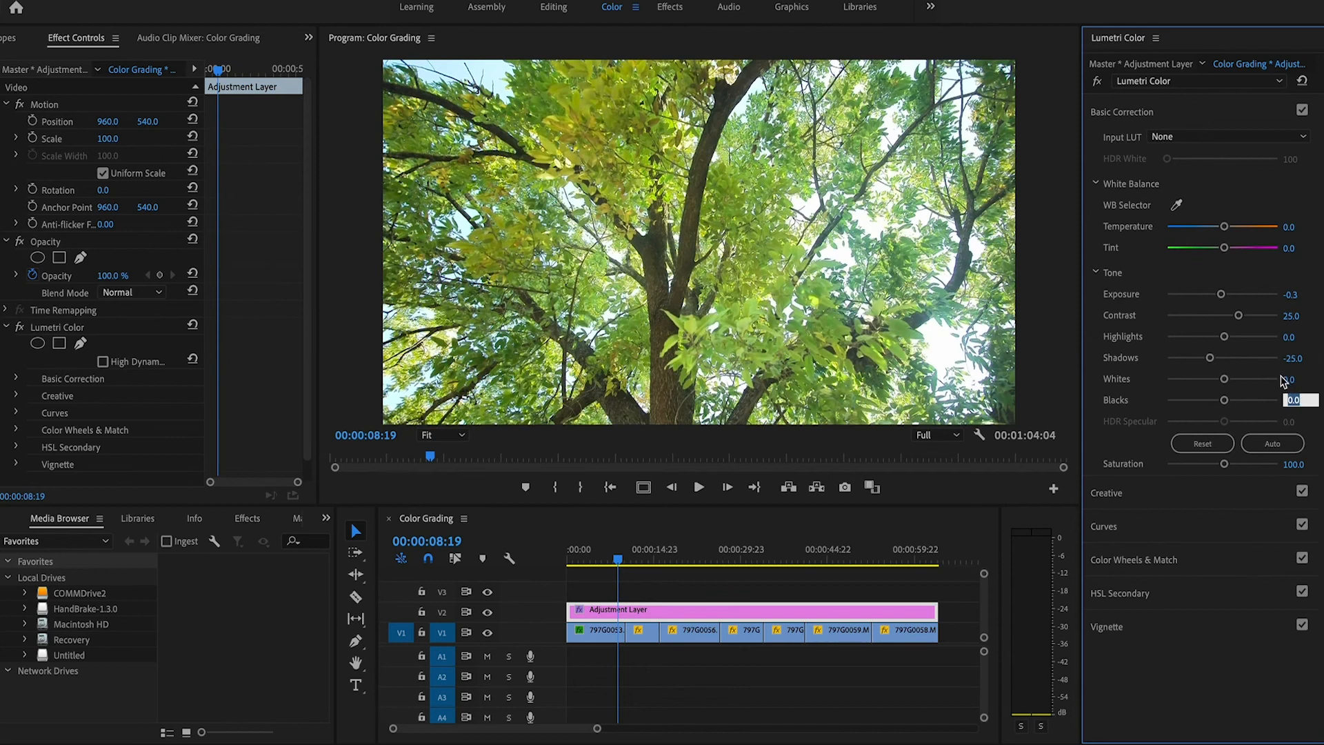
text(-20)
click(1269, 357)
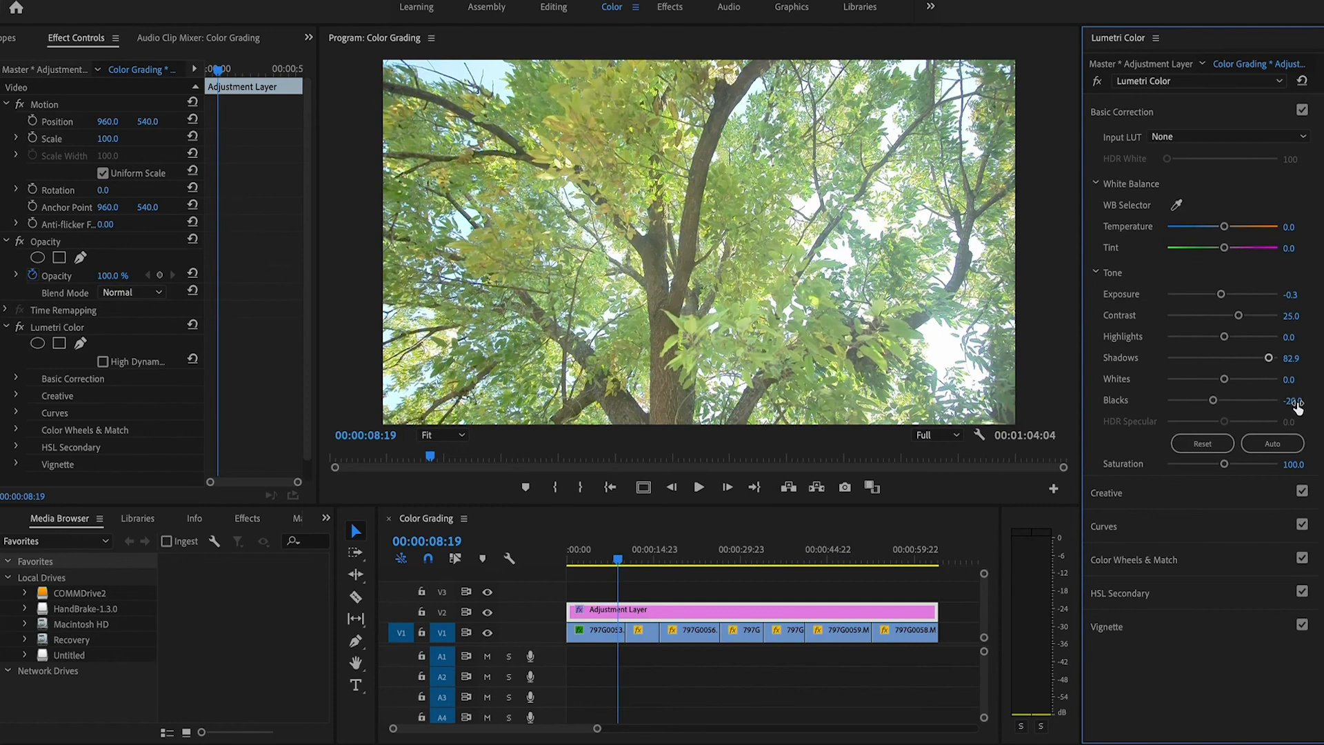
click(1297, 357)
text(-25)
key(Return)
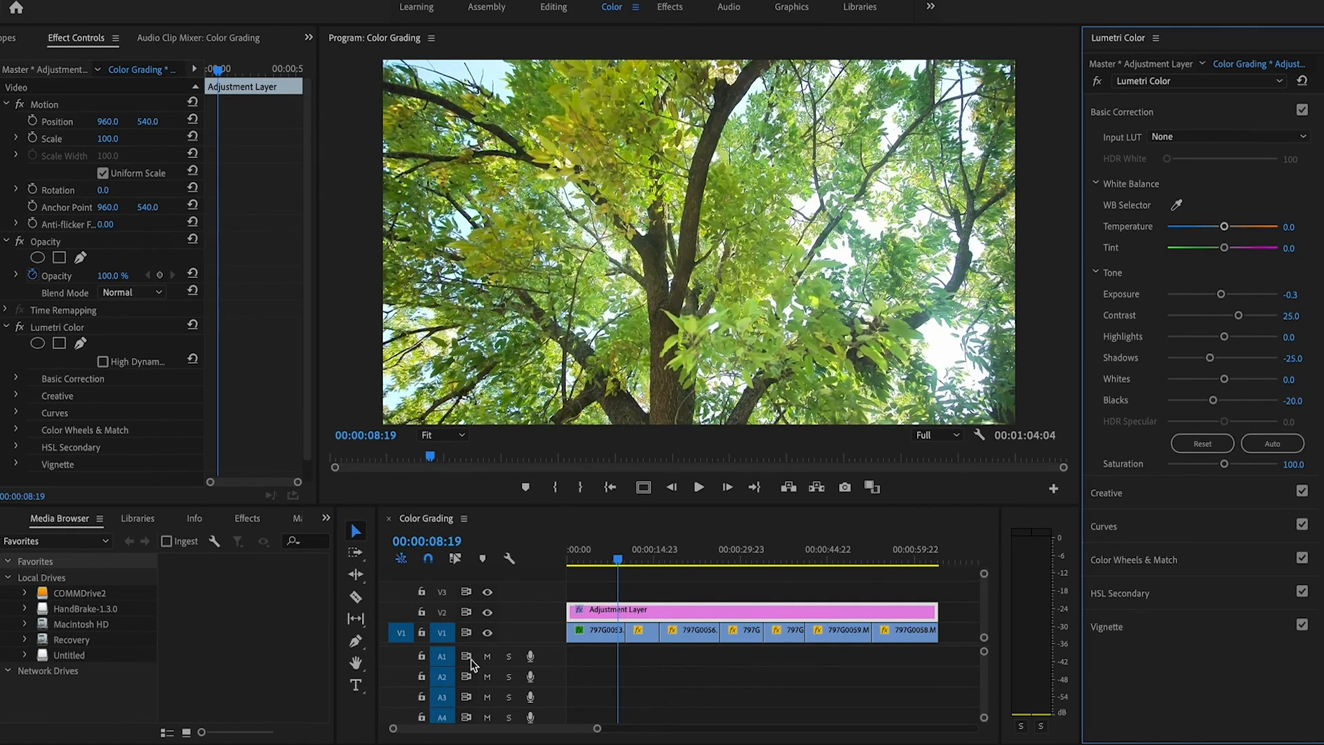
Compare the tree, fountain, water jet and cactus clips with and without the correction by toggling the visibility of V2
click(488, 613)
click(488, 613)
click(489, 613)
click(489, 613)
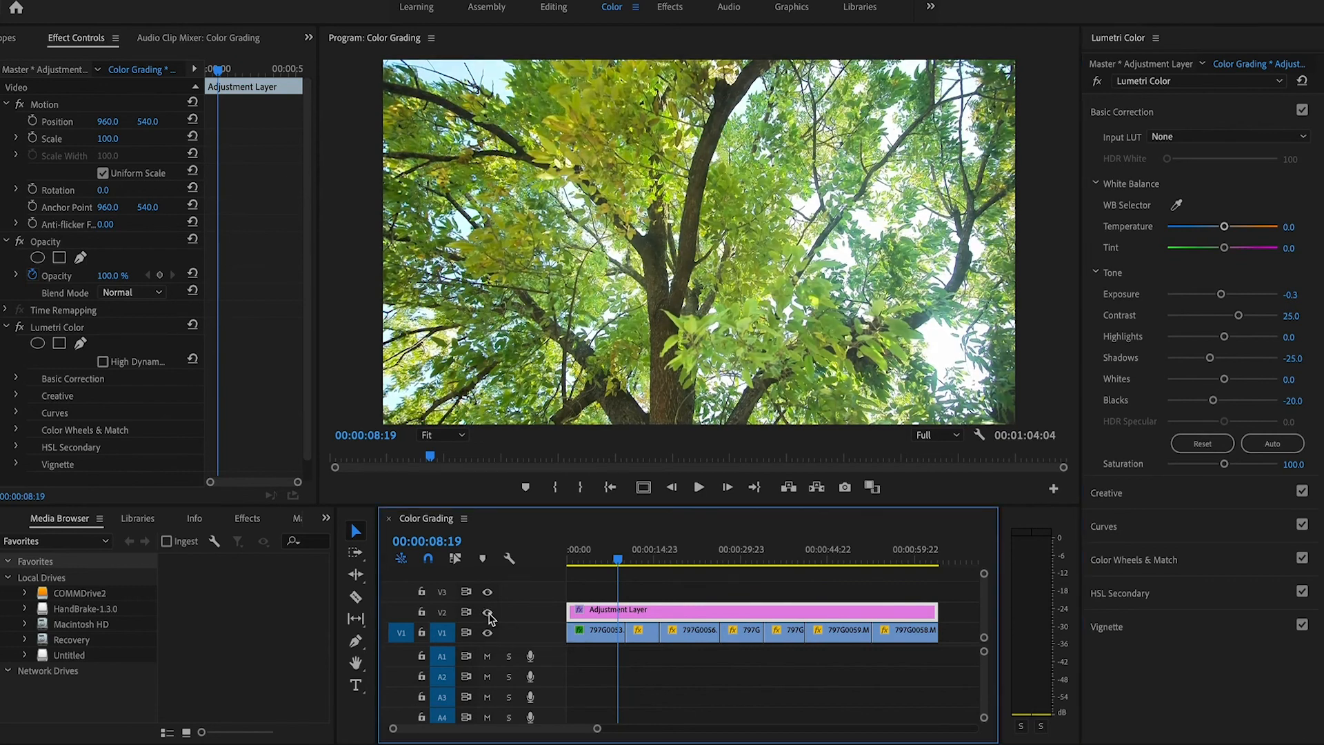
drag(617, 564, 656, 571)
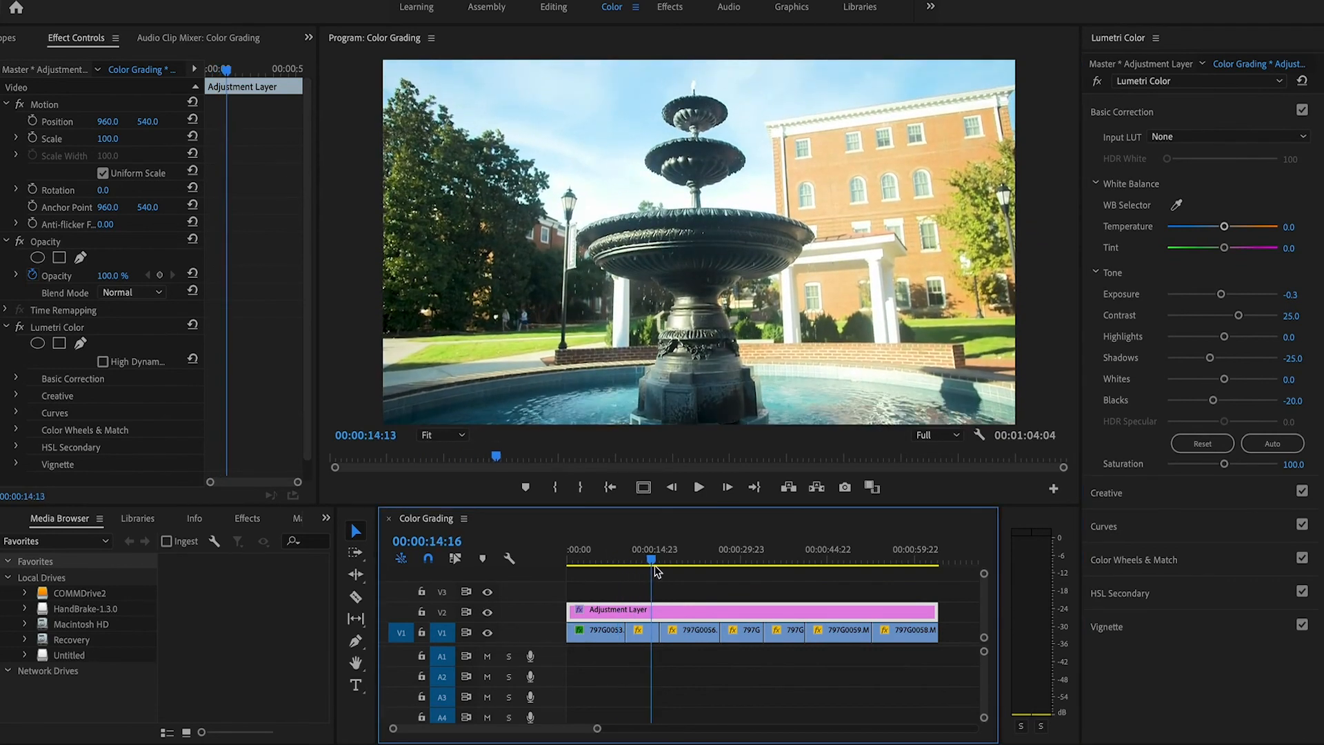
click(488, 613)
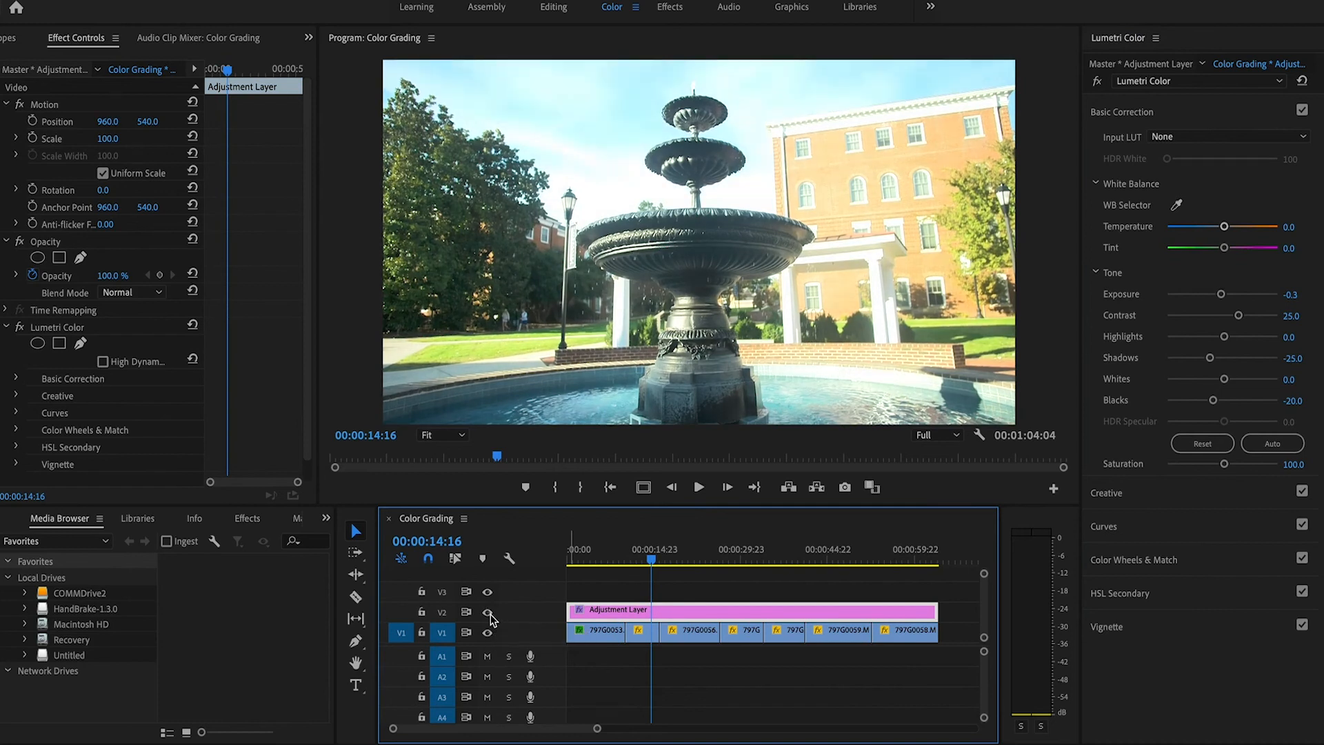
click(490, 613)
drag(653, 559, 702, 564)
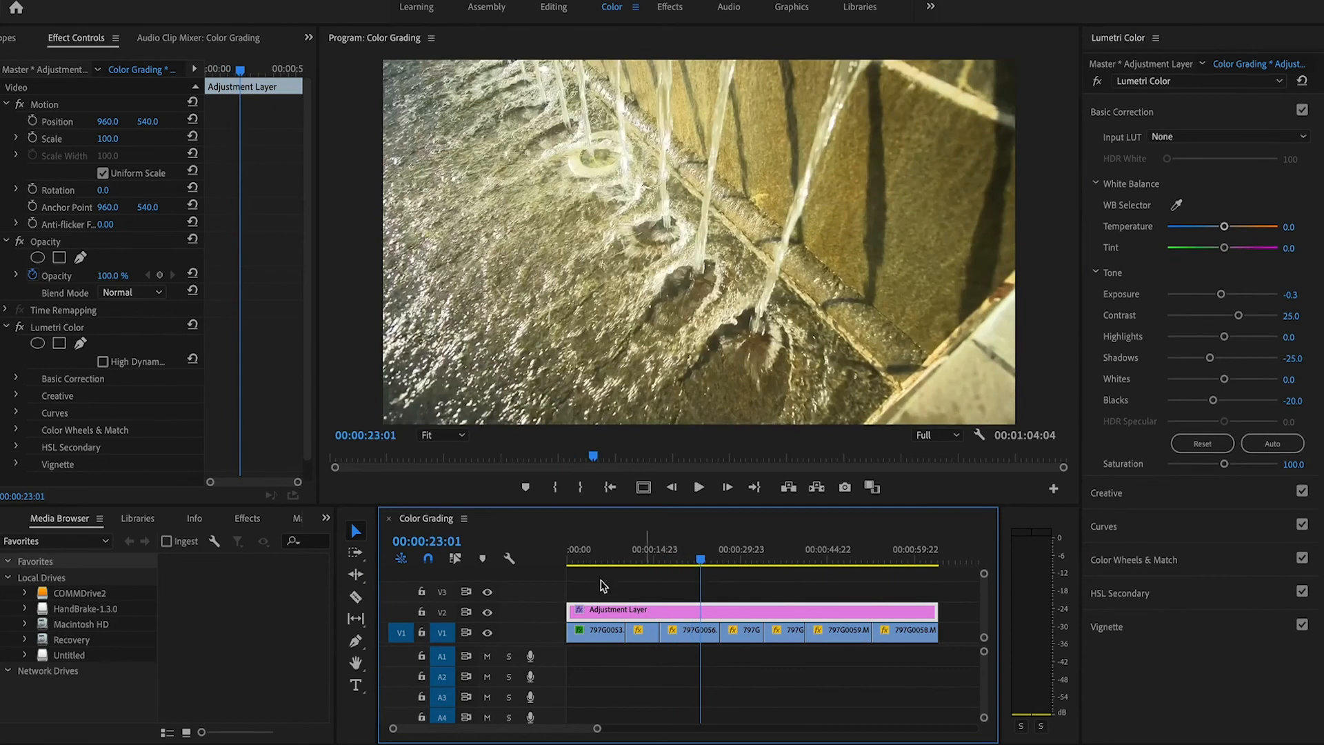
click(488, 613)
click(488, 612)
drag(702, 560, 746, 564)
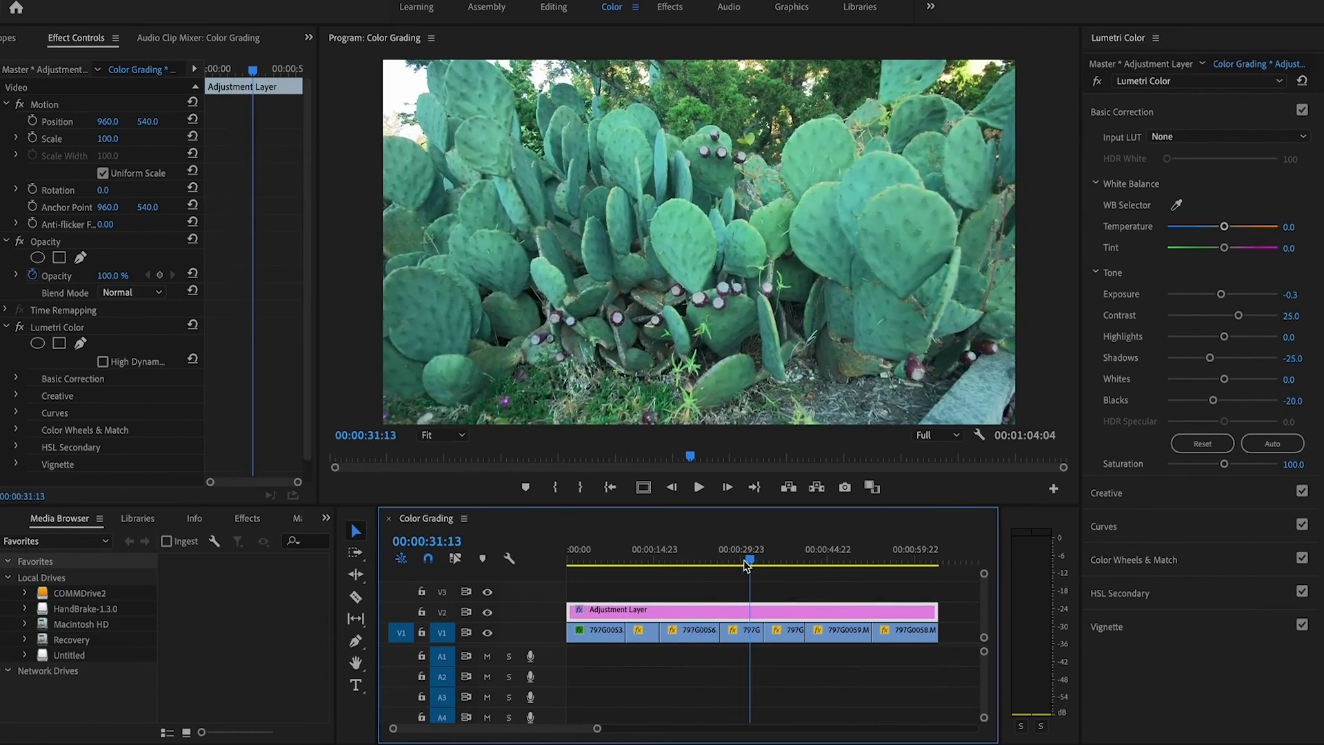
click(488, 613)
click(488, 613)
Raise the adjustment layer's saturation to 130 and scrub through the sequence to check the look on the other clips
drag(751, 559, 780, 569)
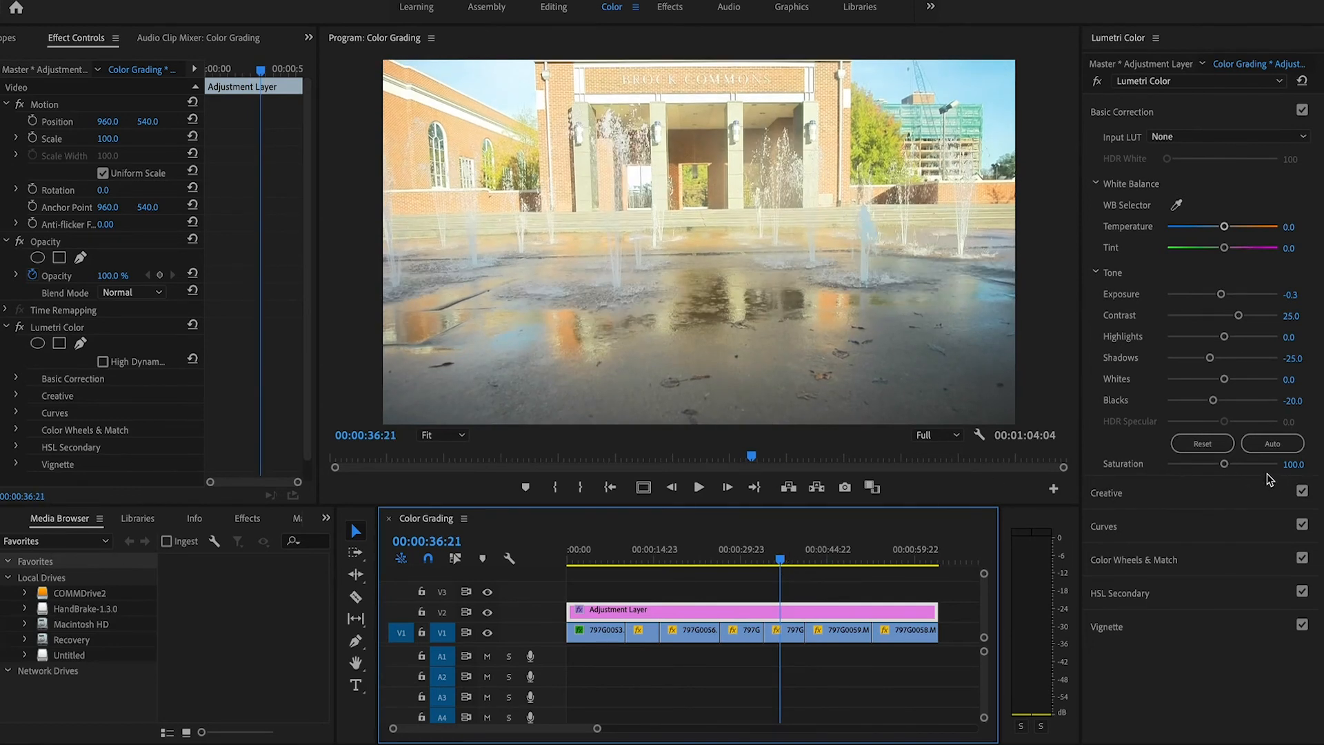
click(1291, 464)
text(130)
key(Return)
drag(778, 560, 658, 569)
drag(670, 569, 902, 581)
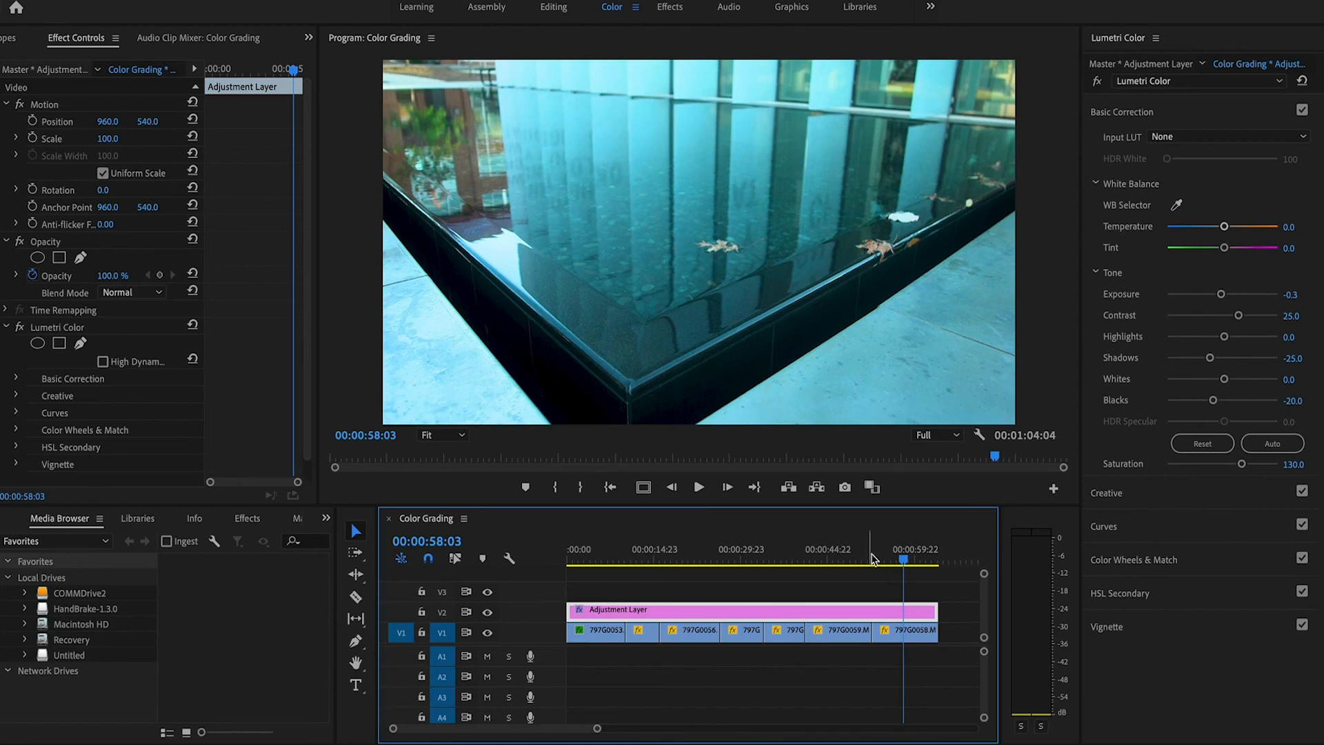
mouse_move(903, 559)
mouse_down()
mouse_move(602, 558)
mouse_move(904, 562)
mouse_up()
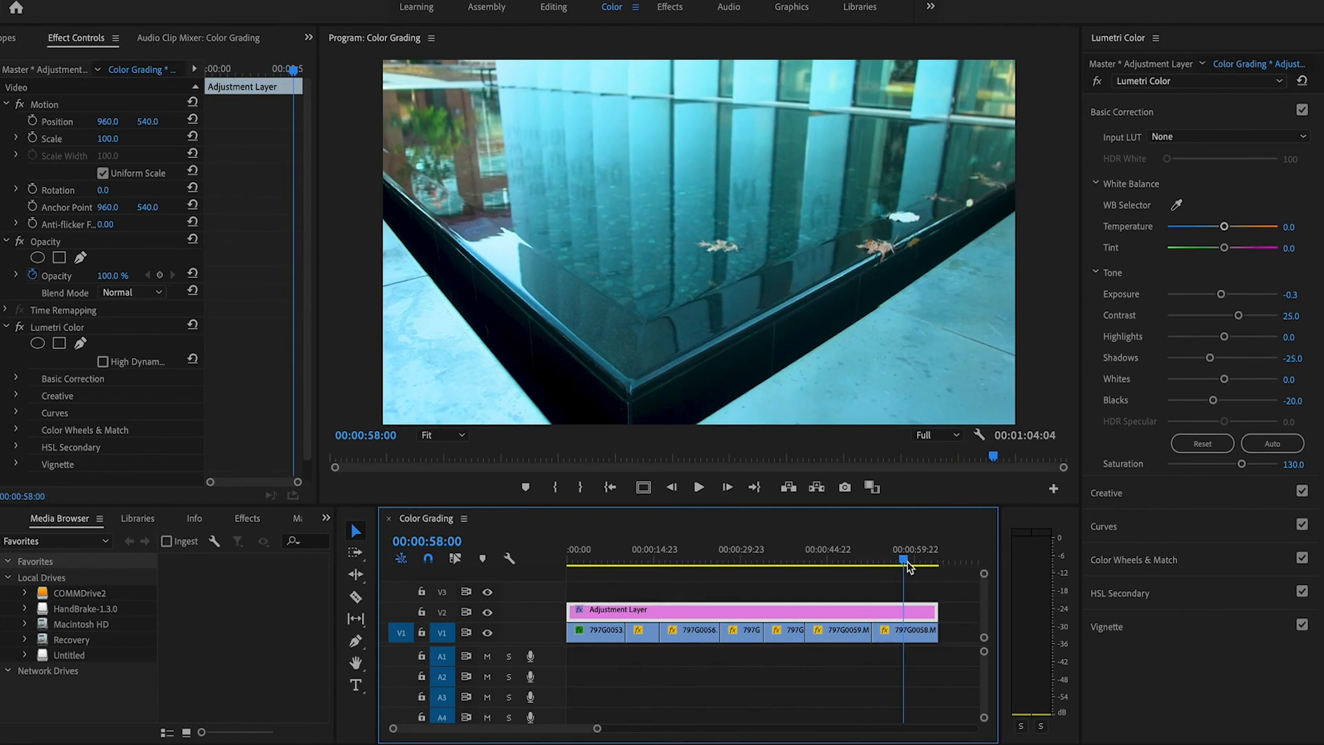